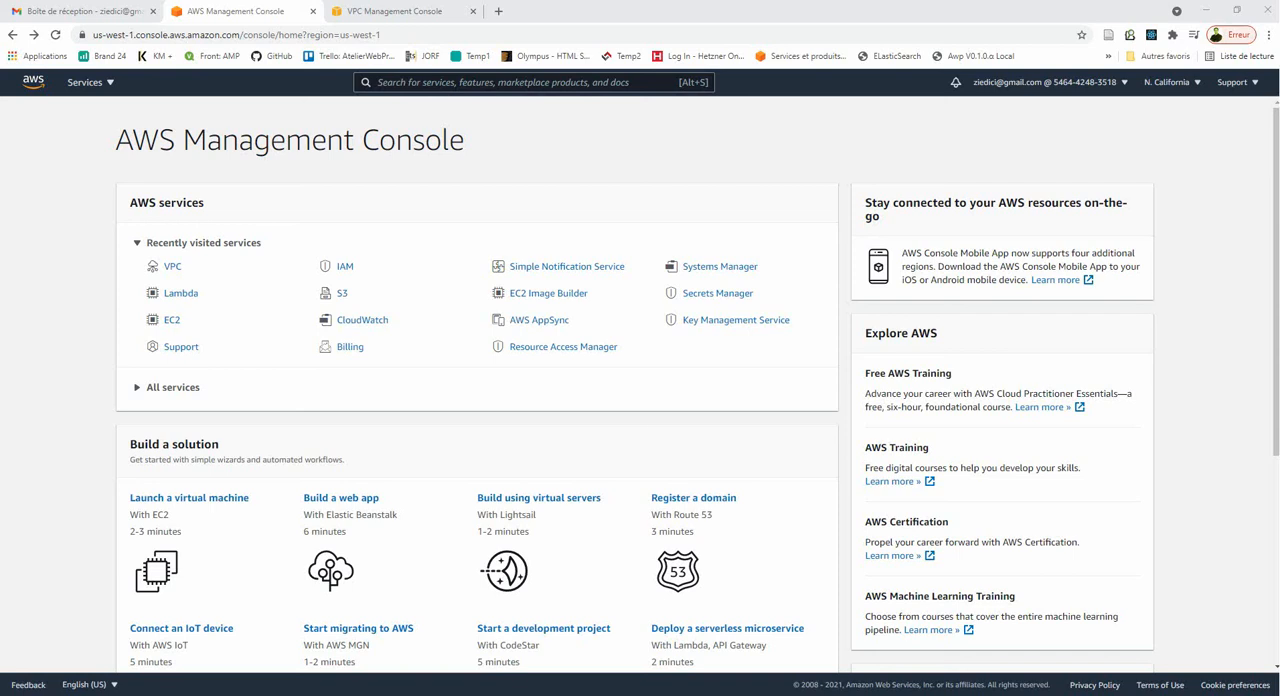
- Open the VPC service's network ACLs and examine the inbound and outbound rules of acl-0fe1f02dea3ee41b5
click(172, 266)
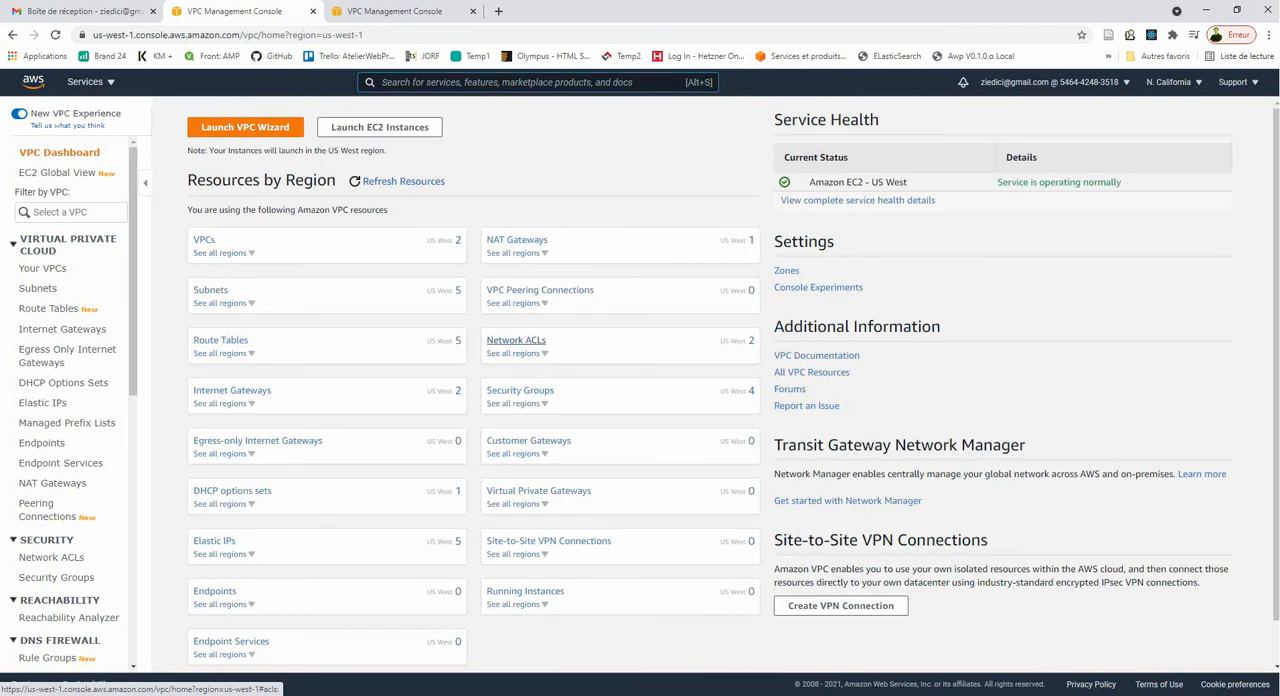
click(516, 341)
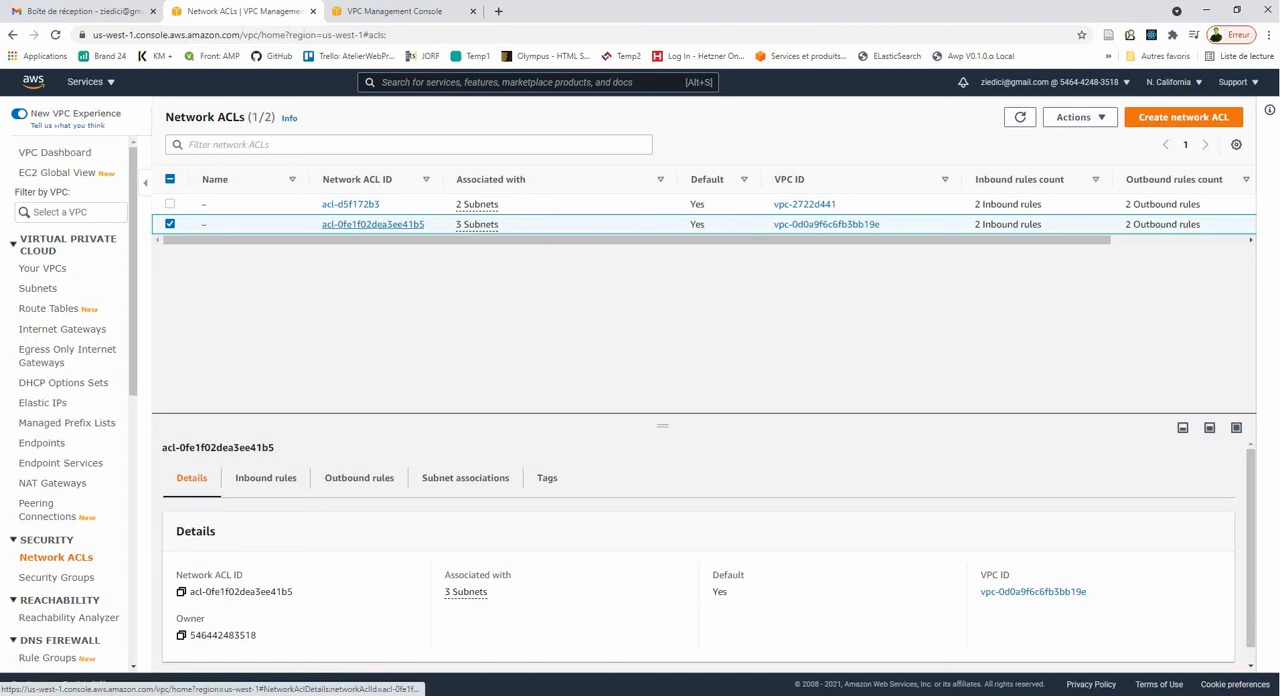
click(372, 224)
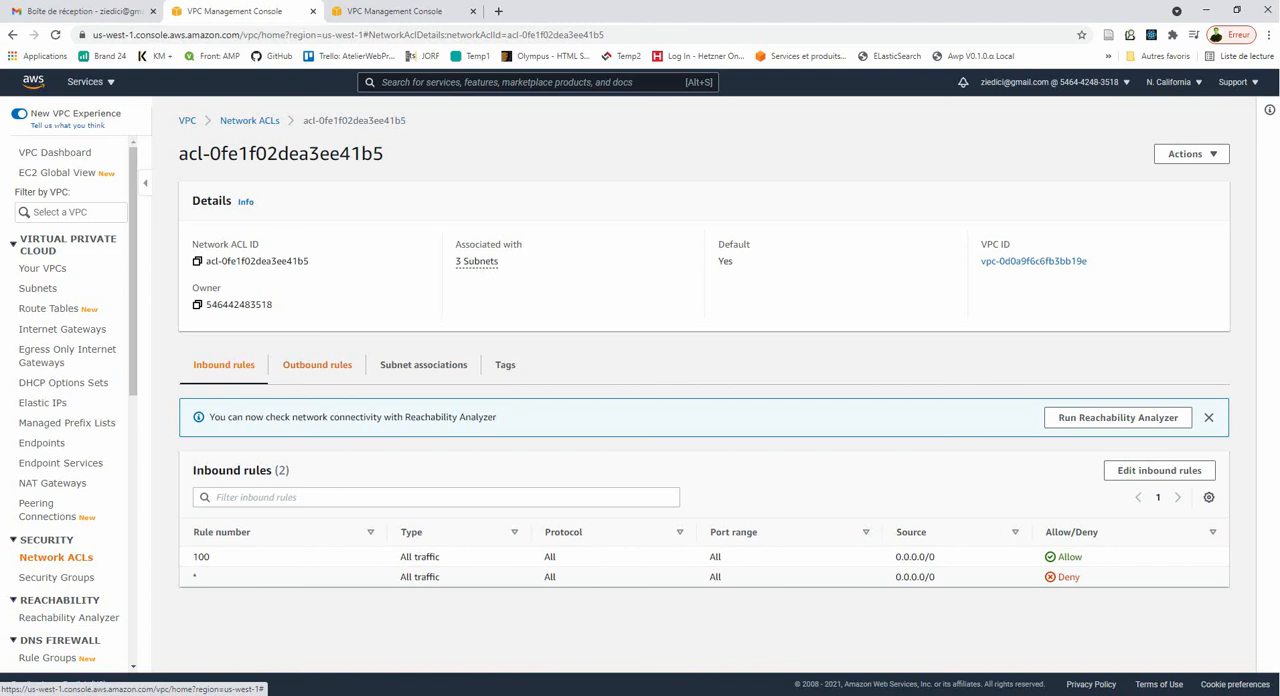
click(317, 364)
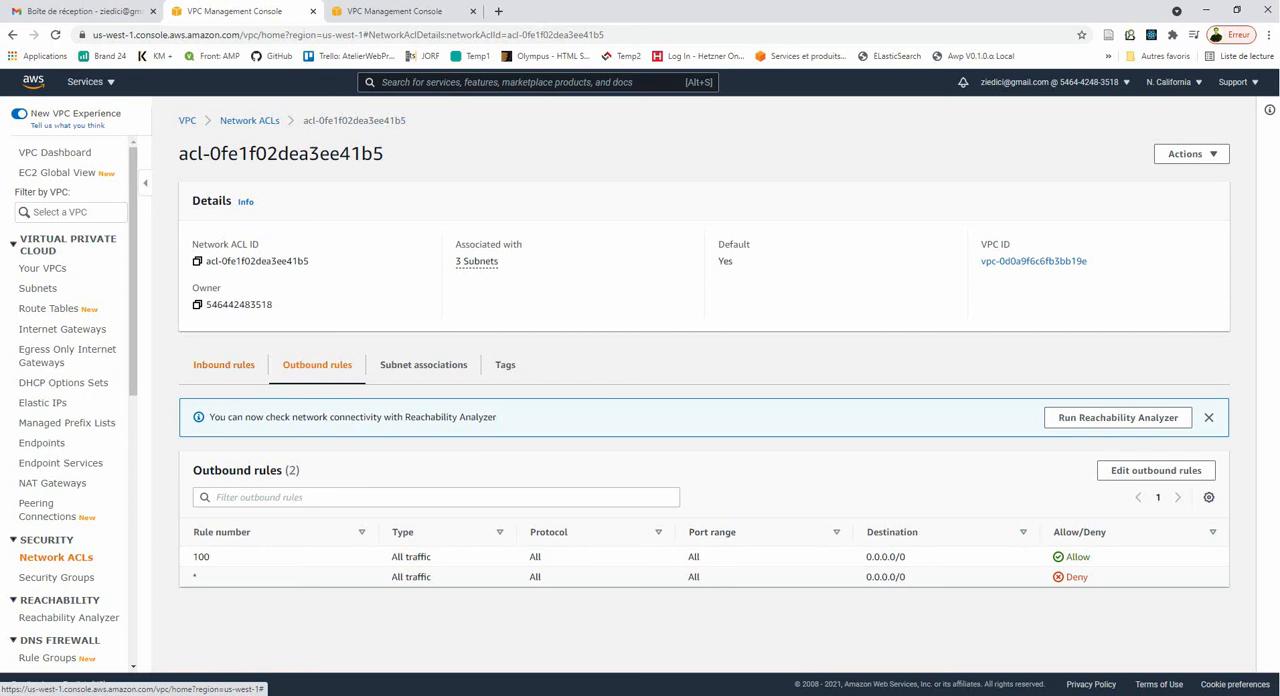
click(223, 364)
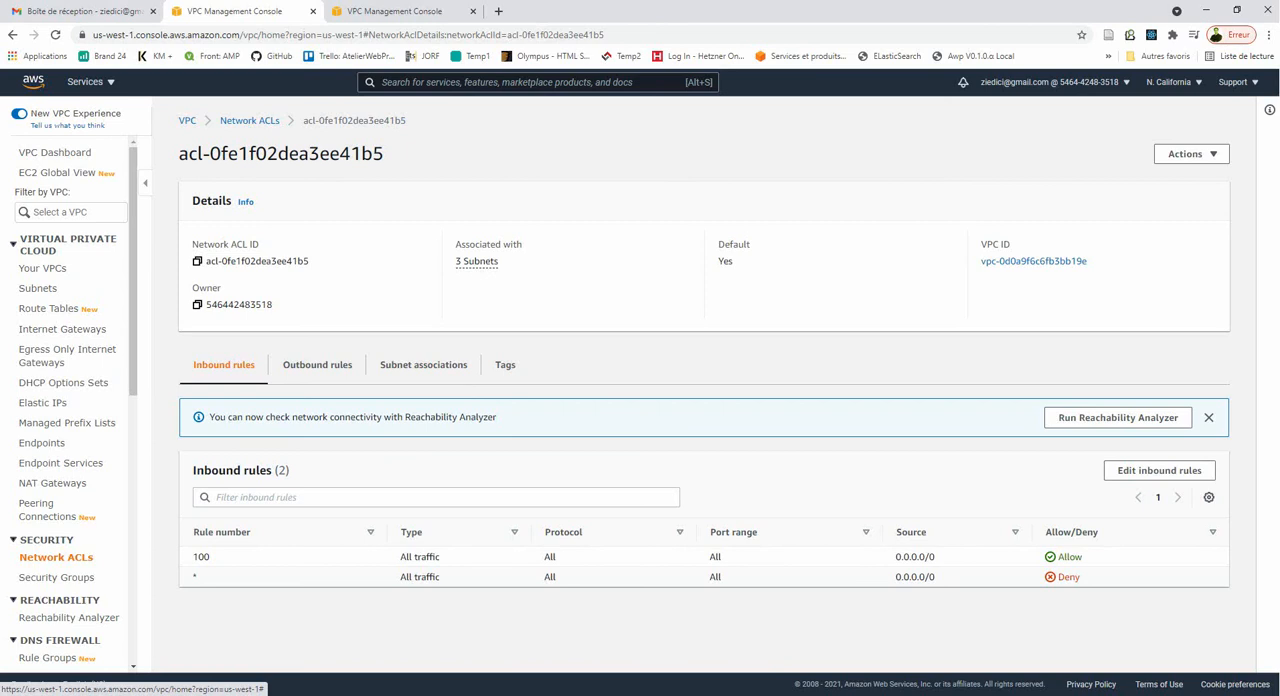
drag(896, 557, 936, 557)
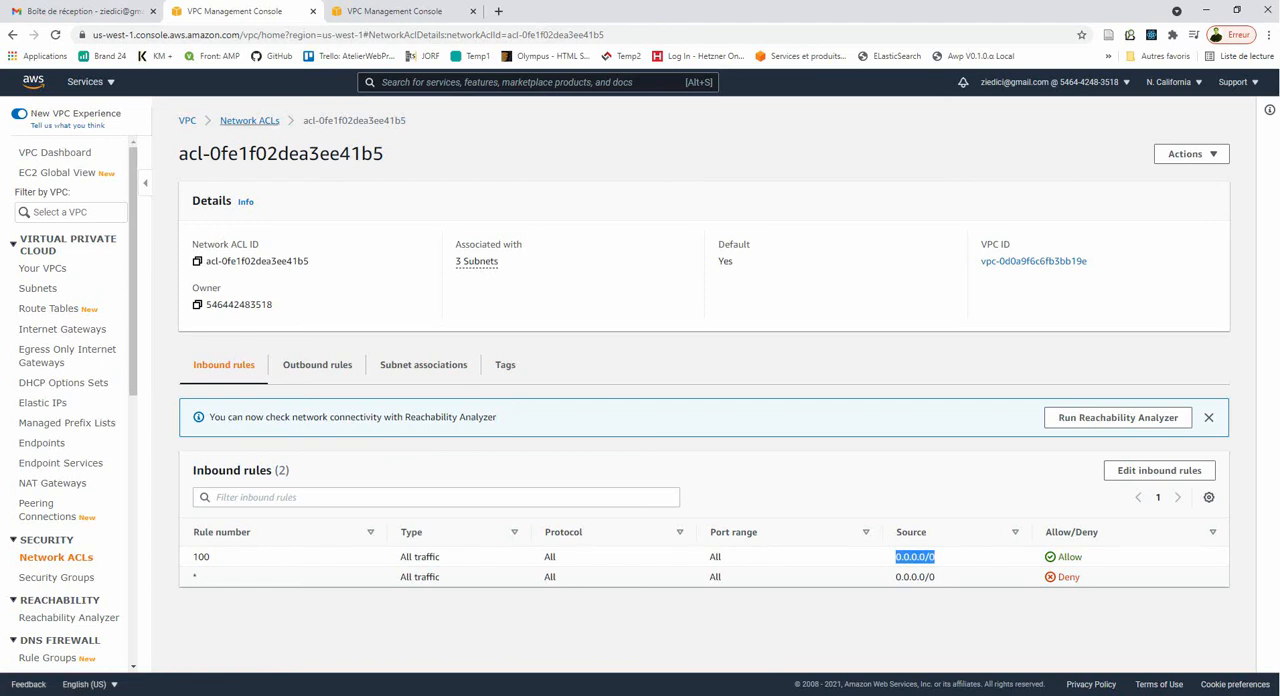
- Create a network ACL named my-first-acl in the default VPC vpc-2722d441
click(249, 120)
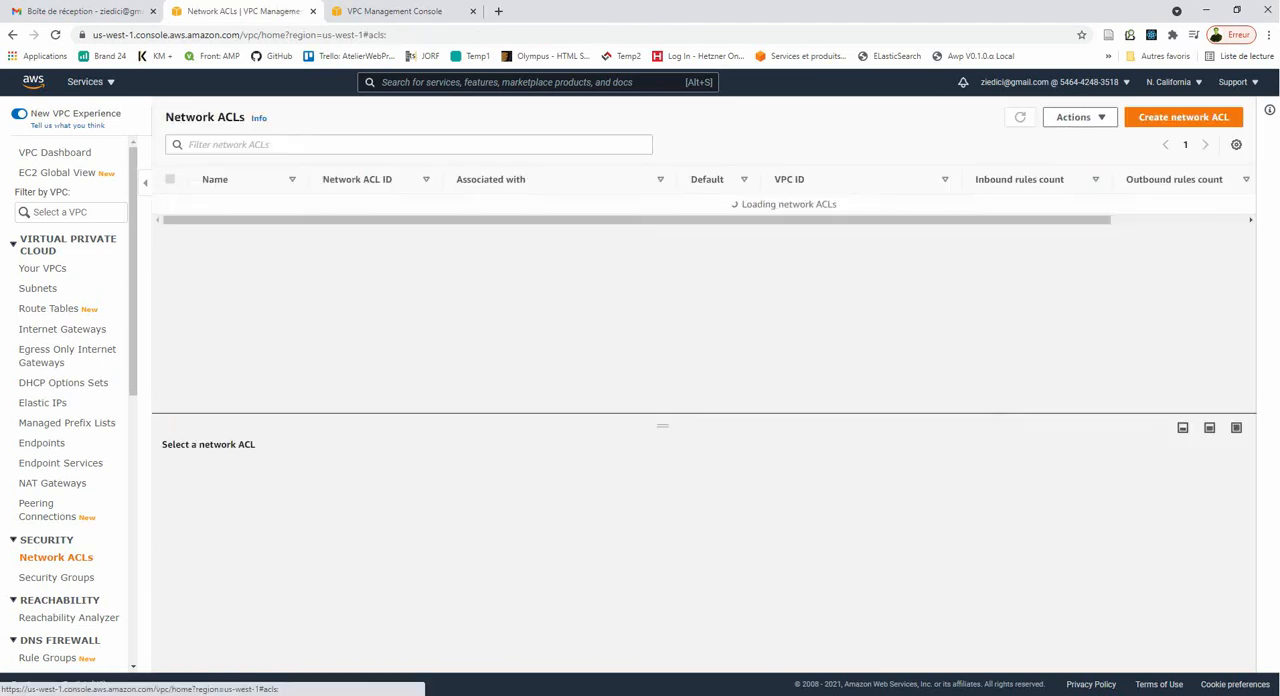
click(1183, 117)
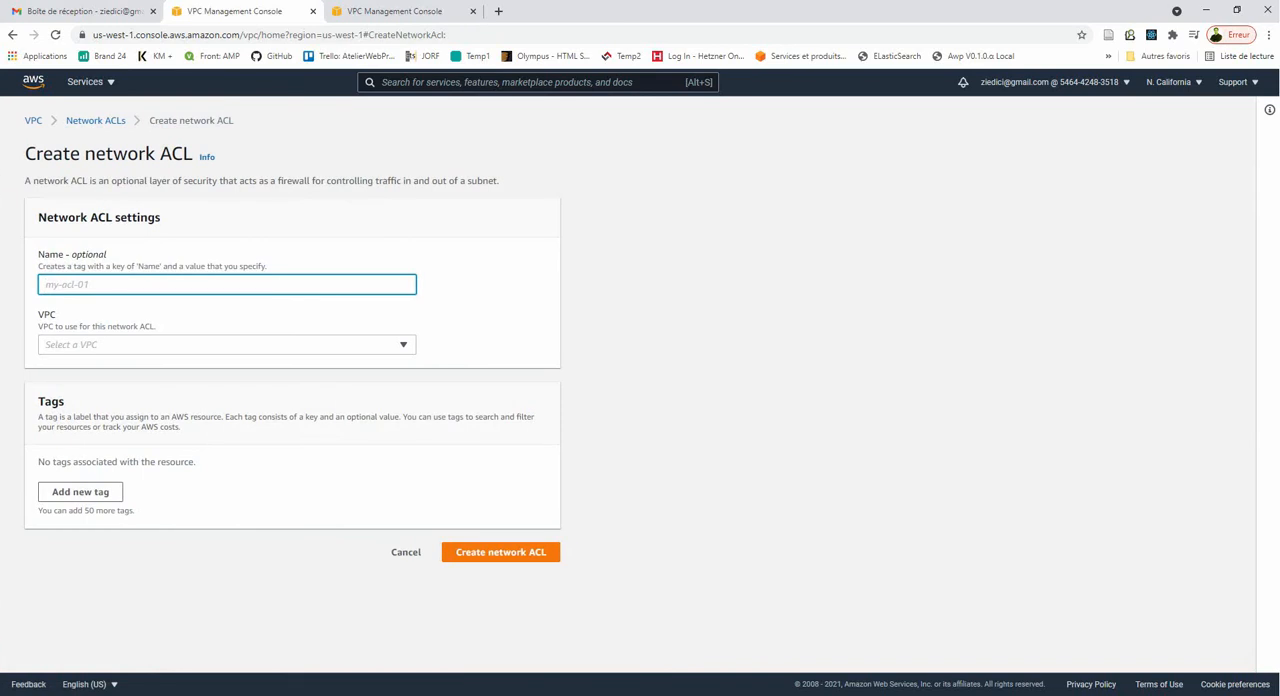
text(my-)
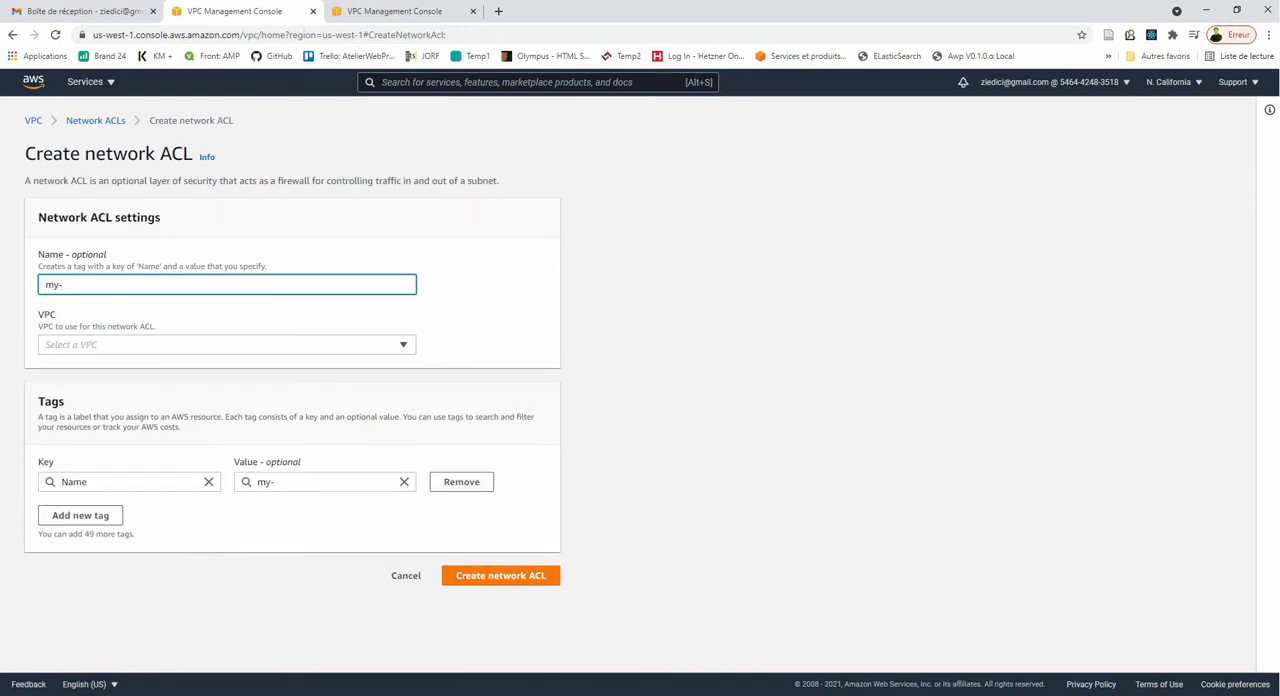
text(first-acl)
click(227, 345)
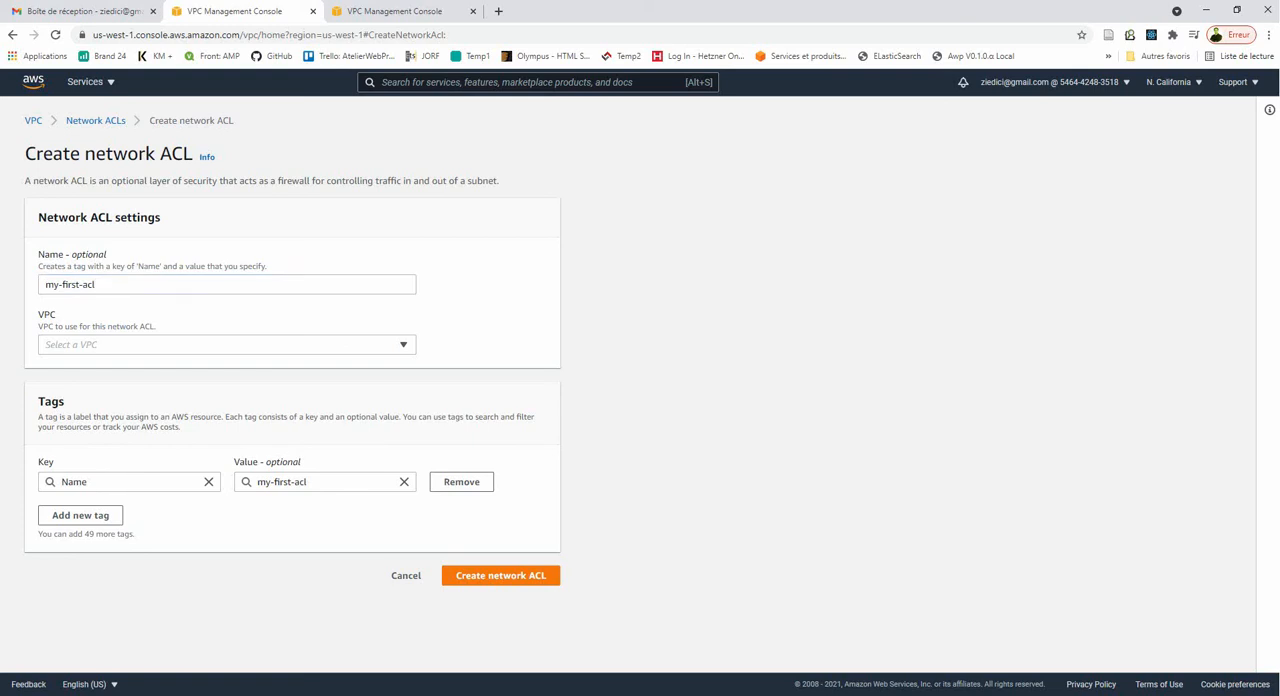
click(227, 345)
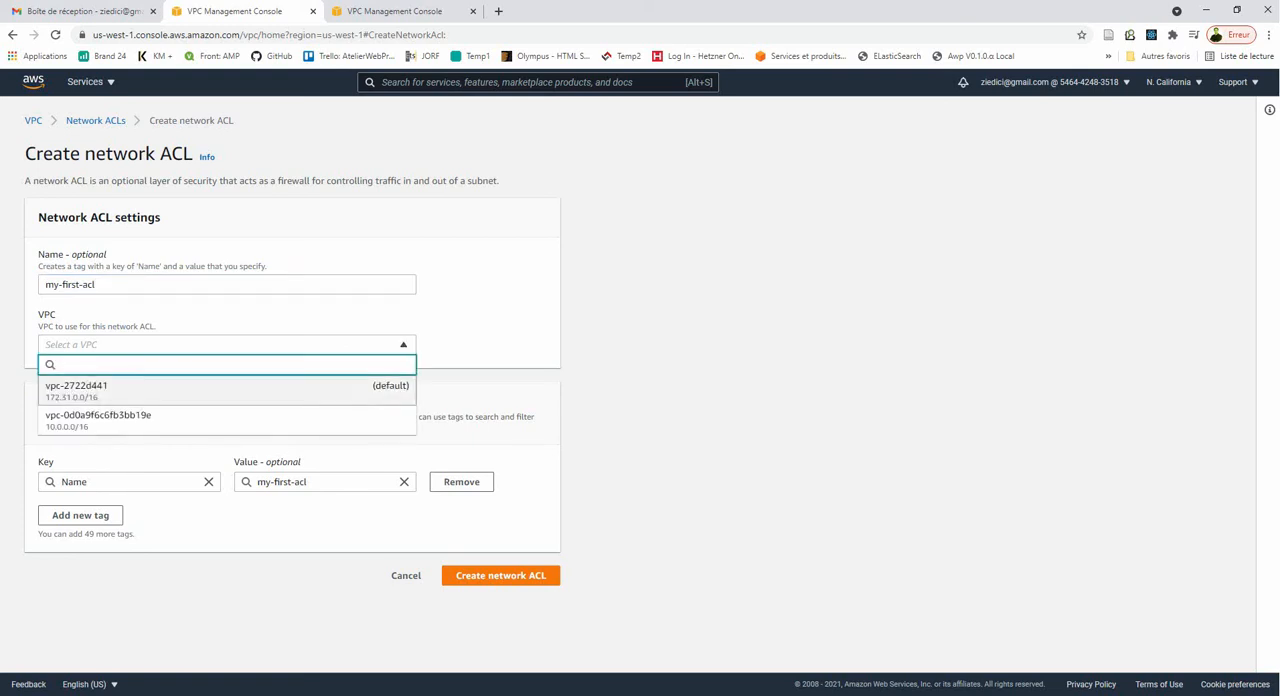
click(227, 391)
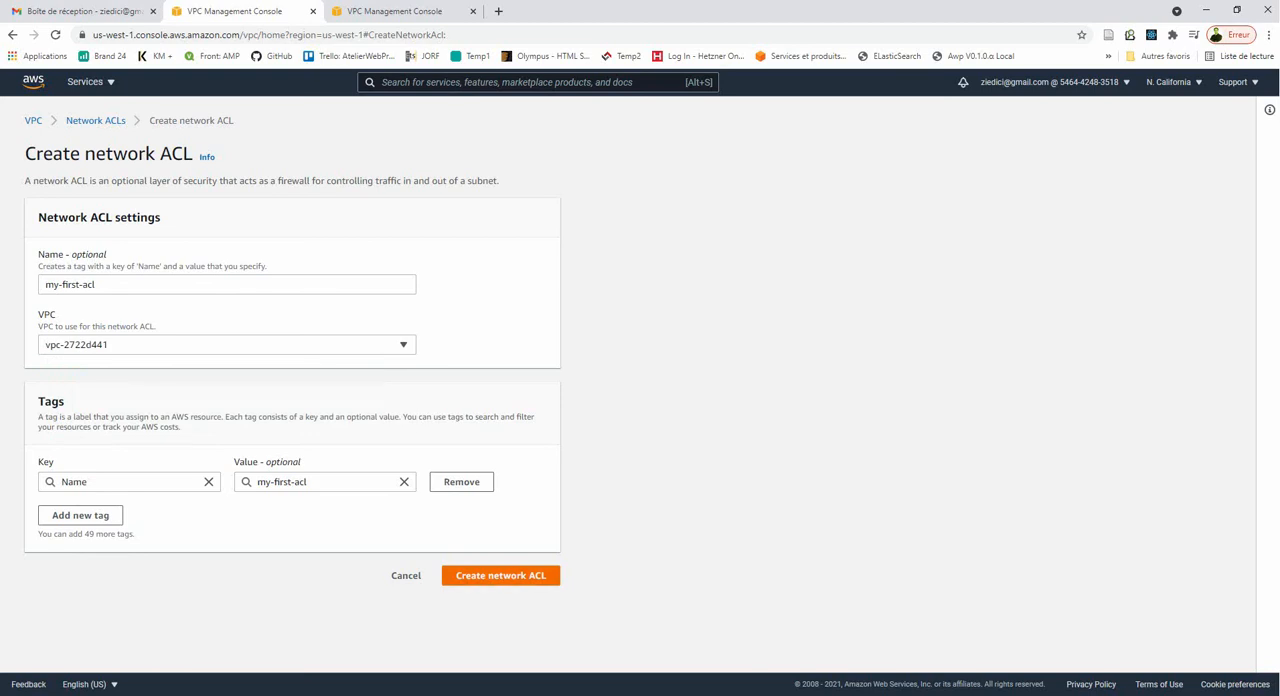
click(500, 575)
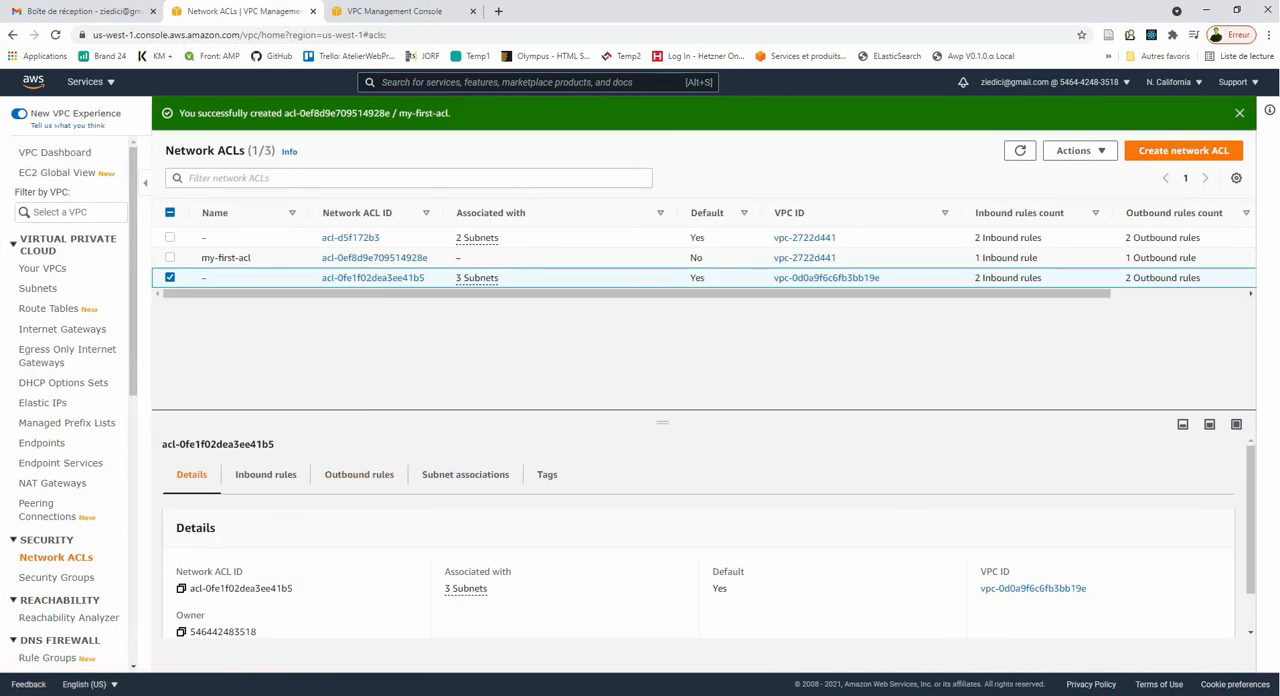
- Open the details of my-first-acl and examine its default inbound and outbound rules
click(170, 277)
click(170, 258)
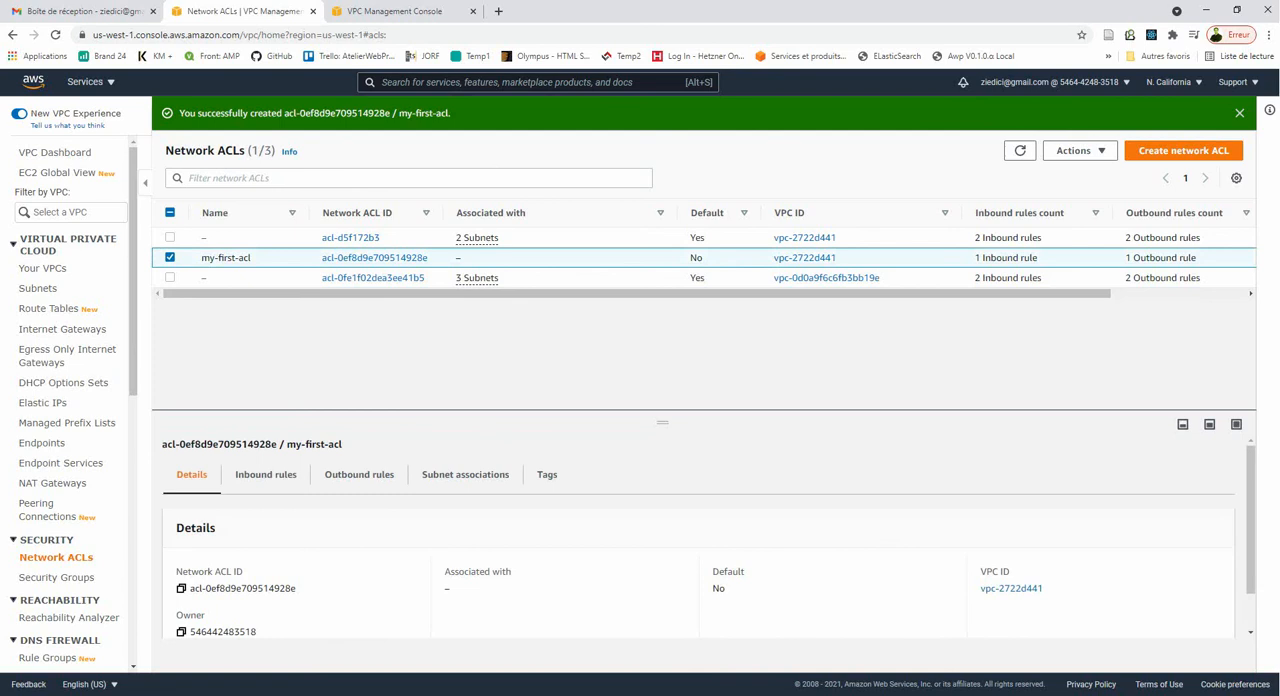
drag(450, 293, 510, 293)
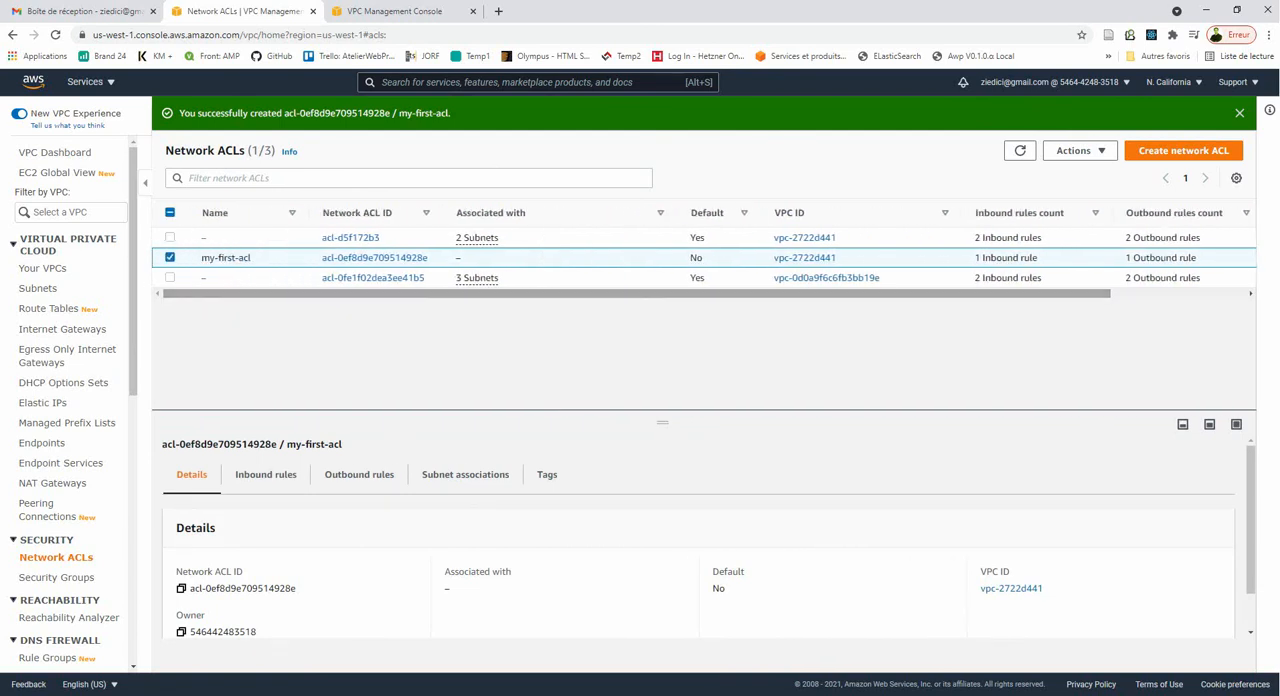
click(374, 258)
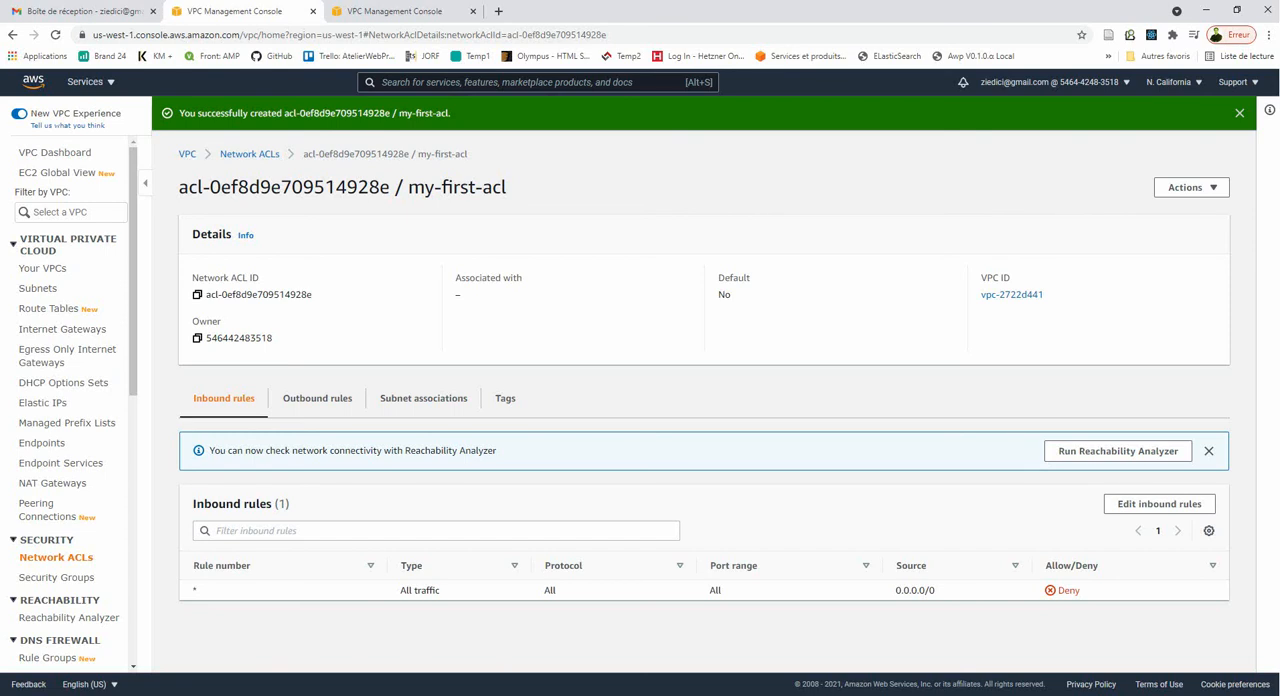
click(317, 398)
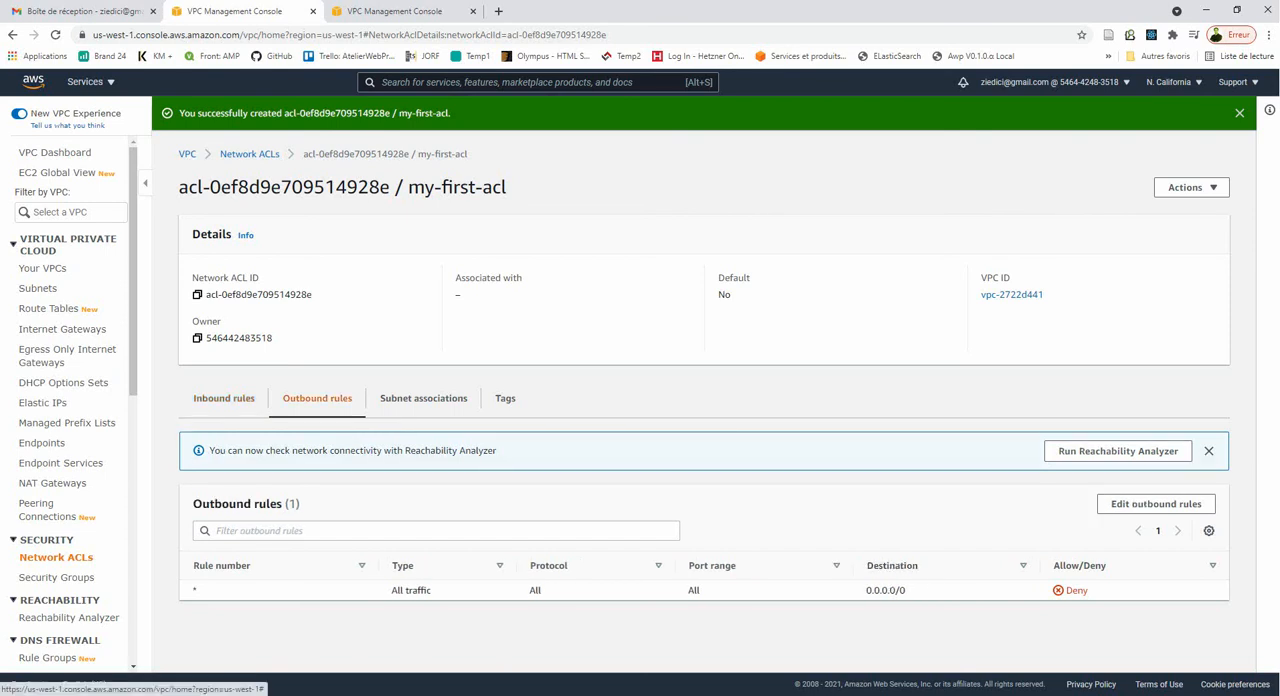
click(224, 398)
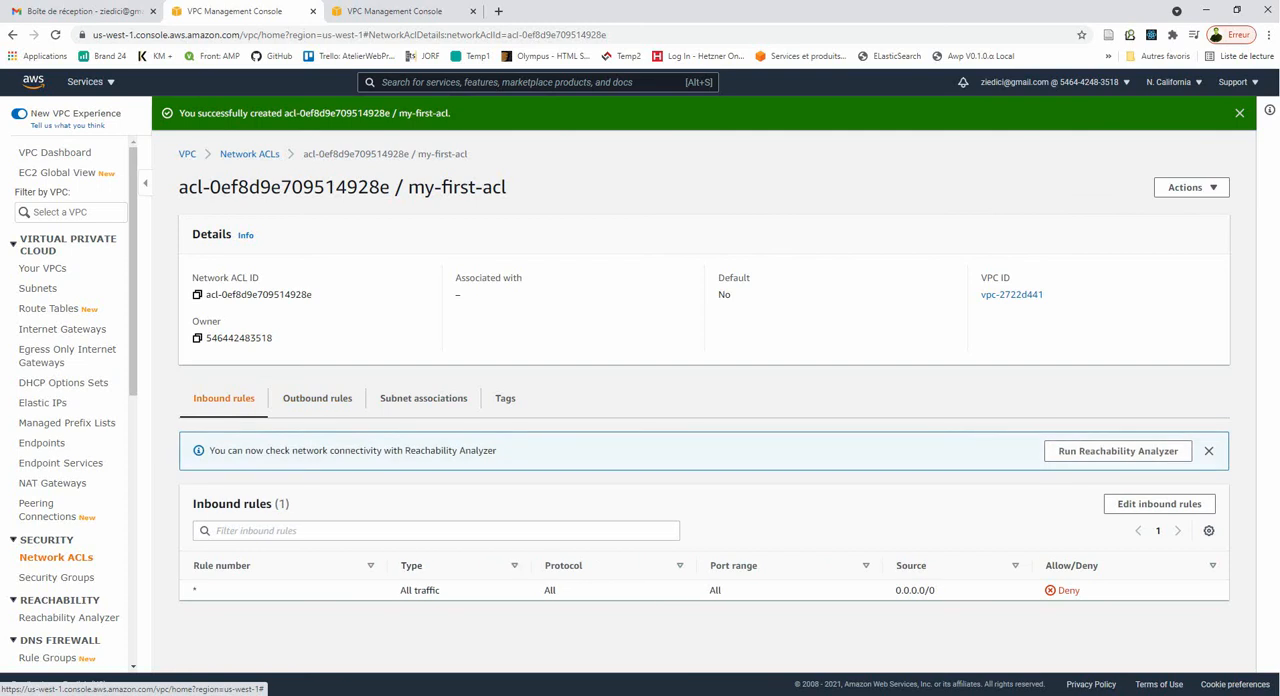
- Add inbound rule number 80 to my-first-acl, allowing HTTP (80) traffic from 0.0.0.0/0, and save it
click(1159, 503)
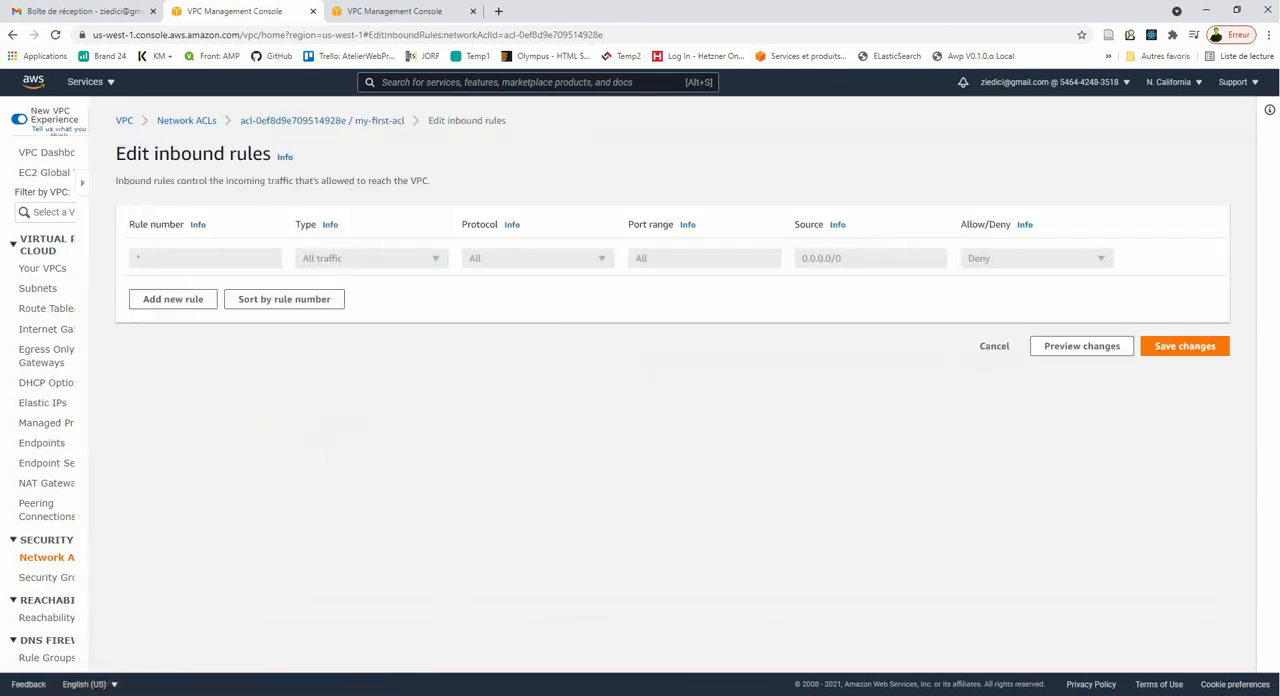
click(82, 298)
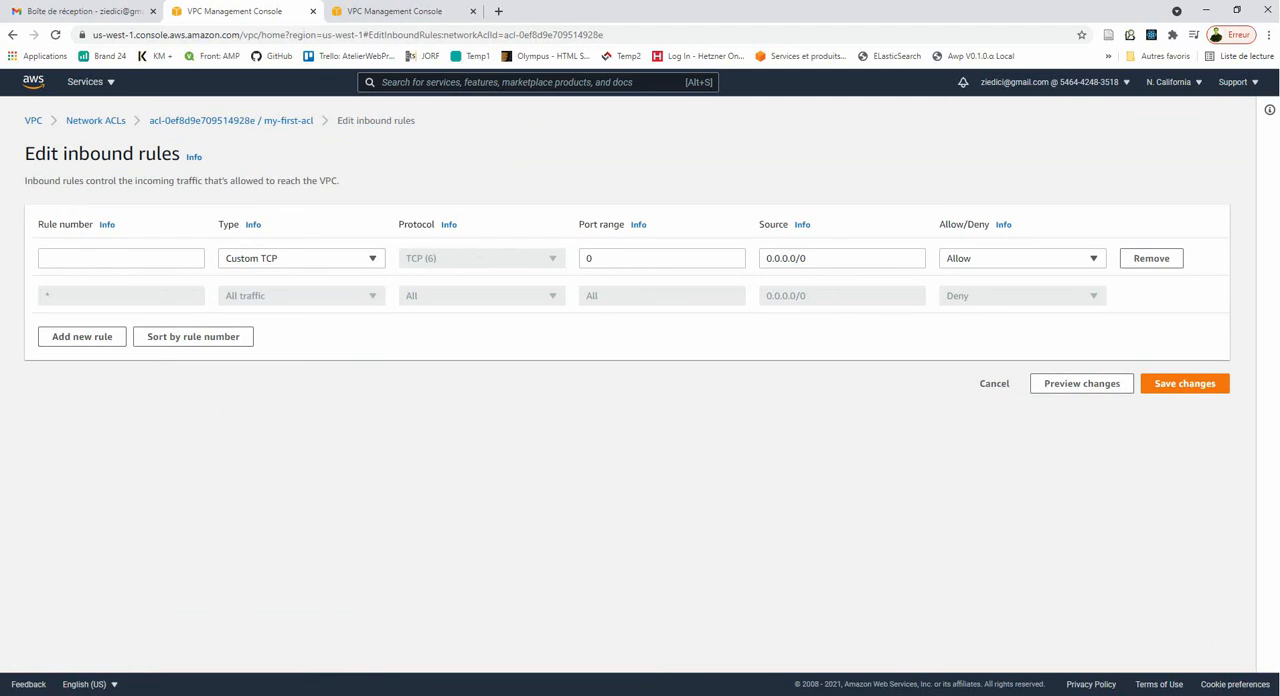
click(121, 258)
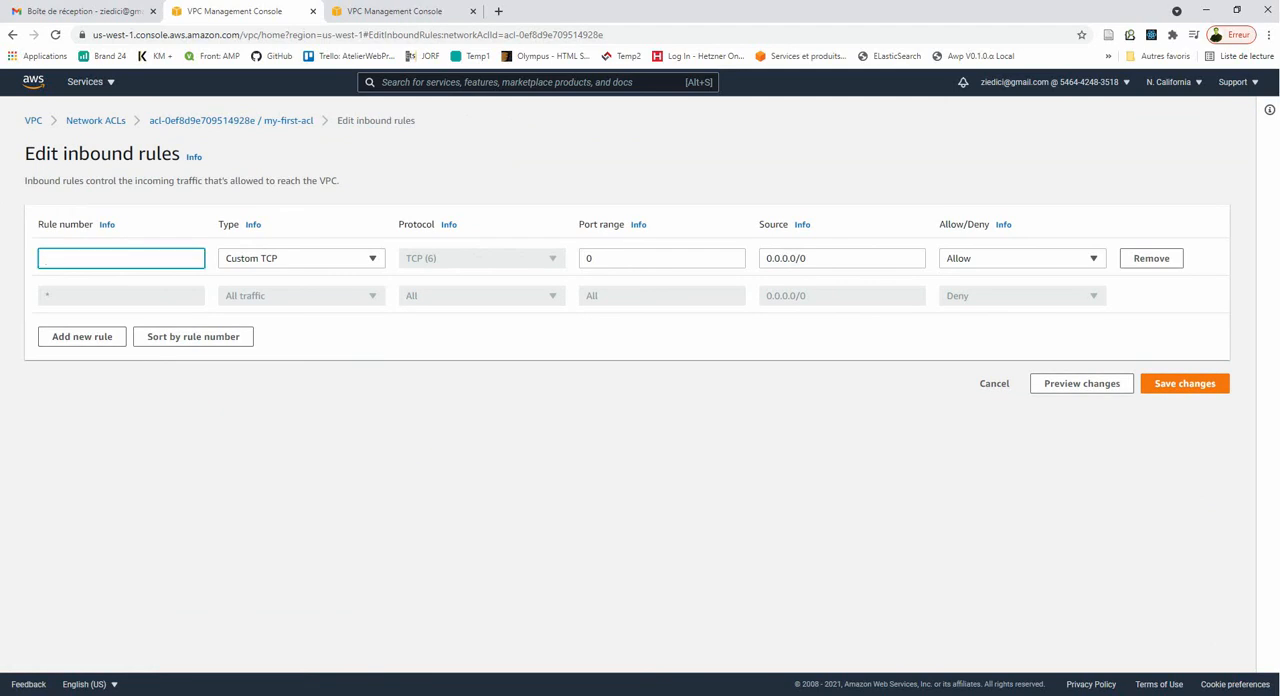
text(80)
click(301, 258)
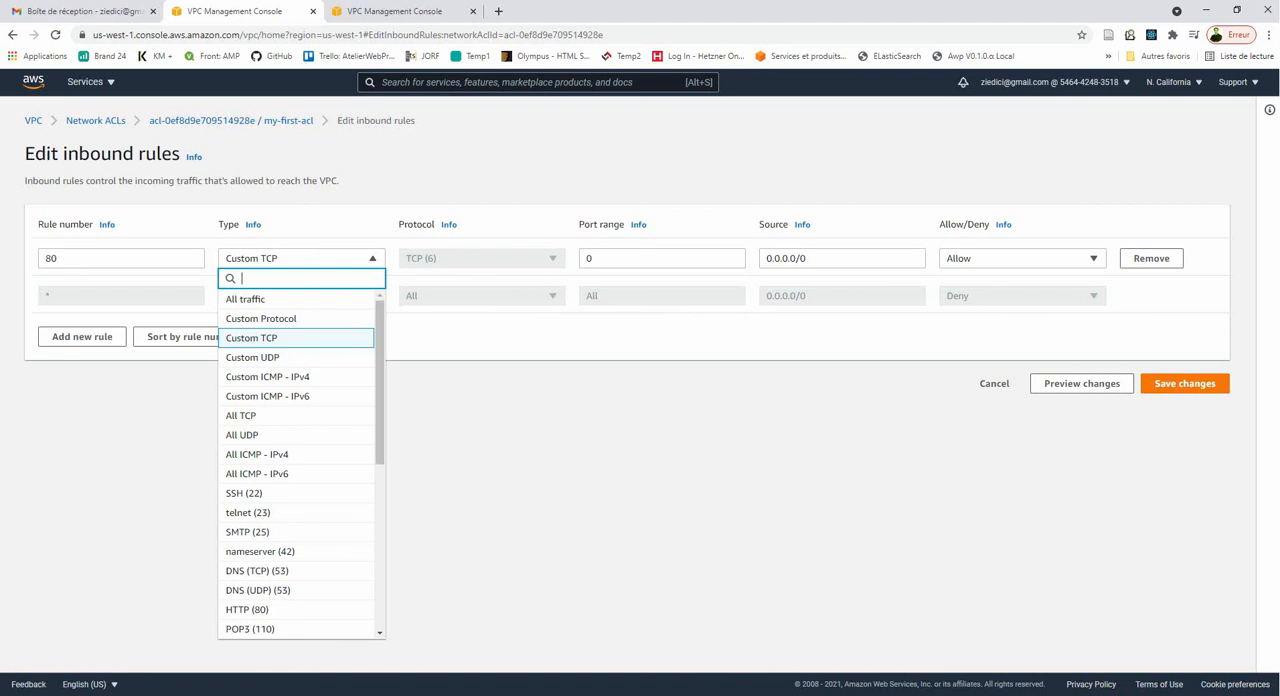
text(h)
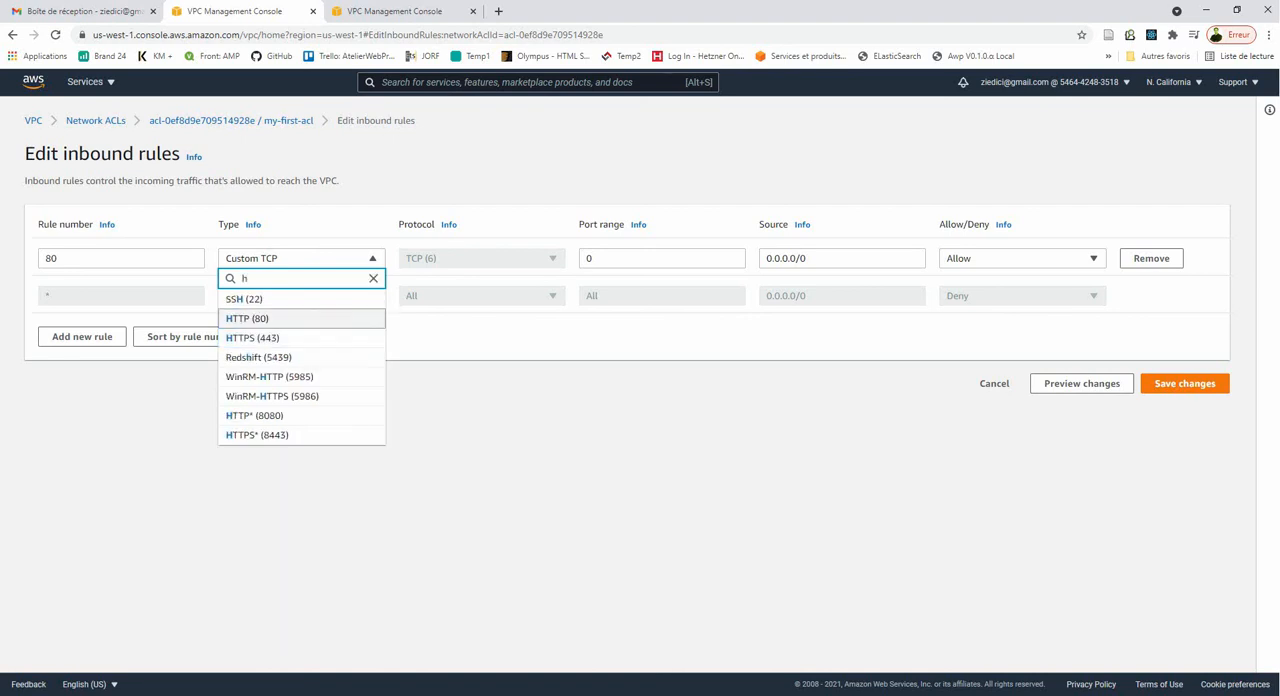
key(Return)
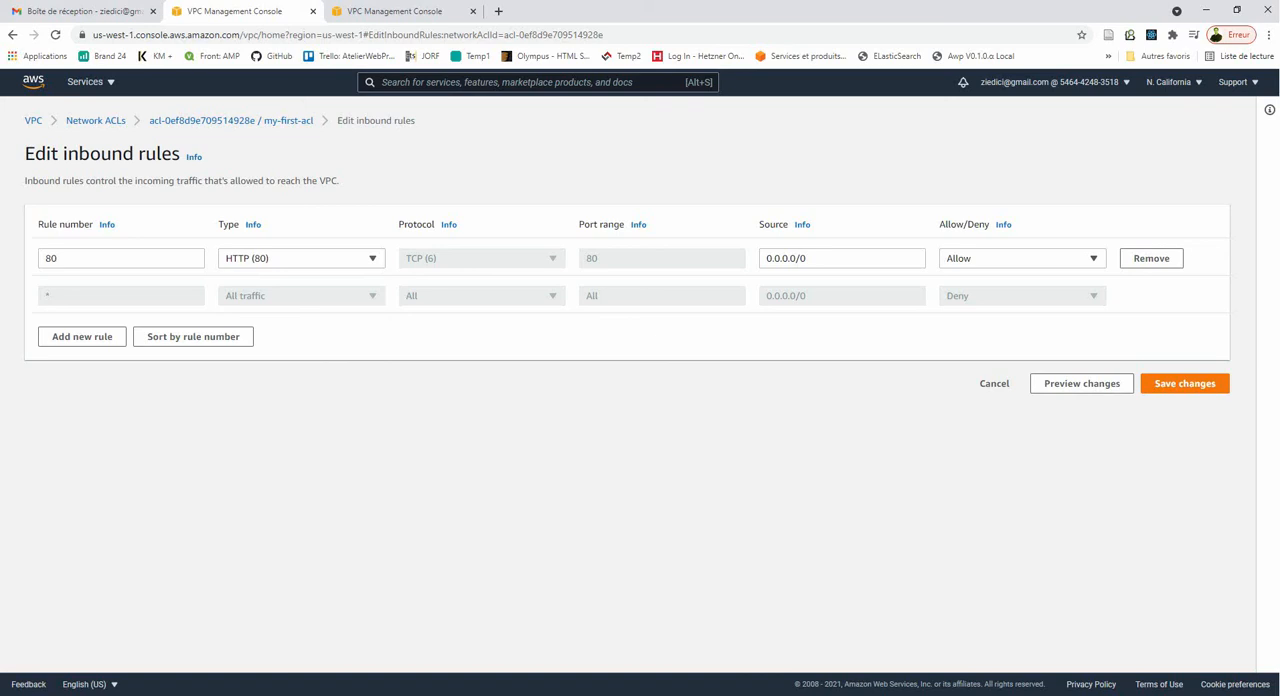
click(1155, 384)
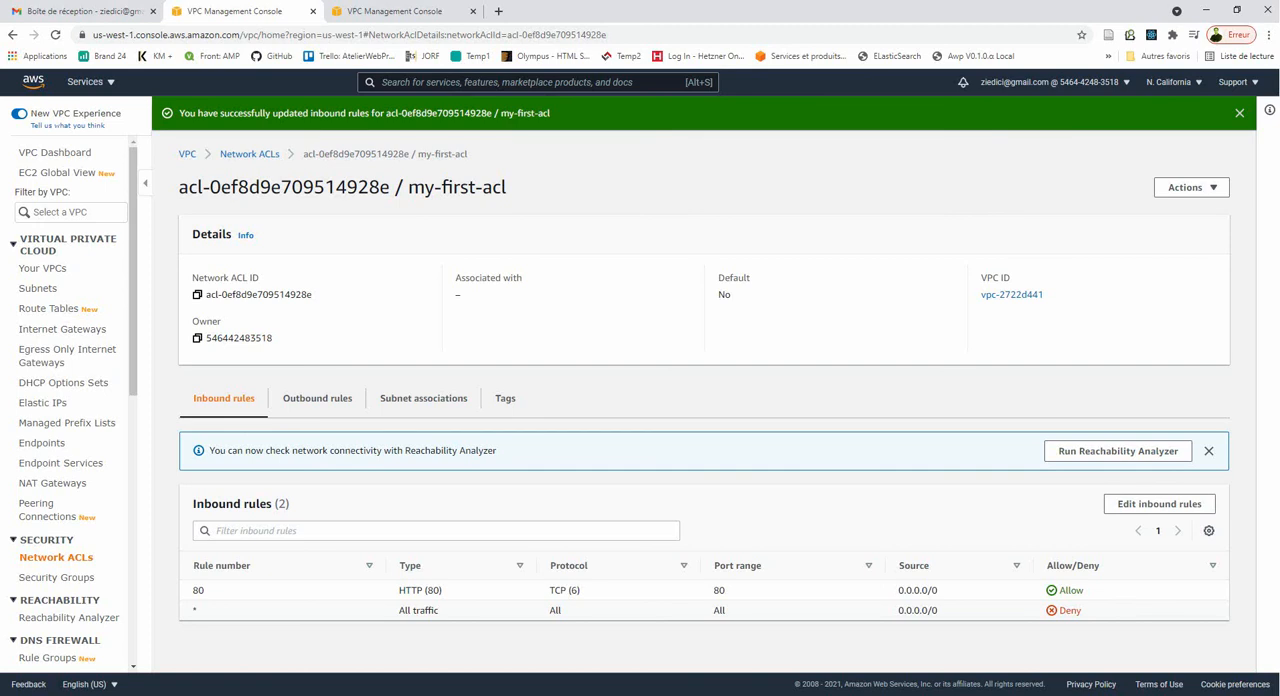
double_click(719, 591)
- Associate subnet-7536cb2f and subnet-8e2584e8 with my-first-acl and save the associations
click(423, 398)
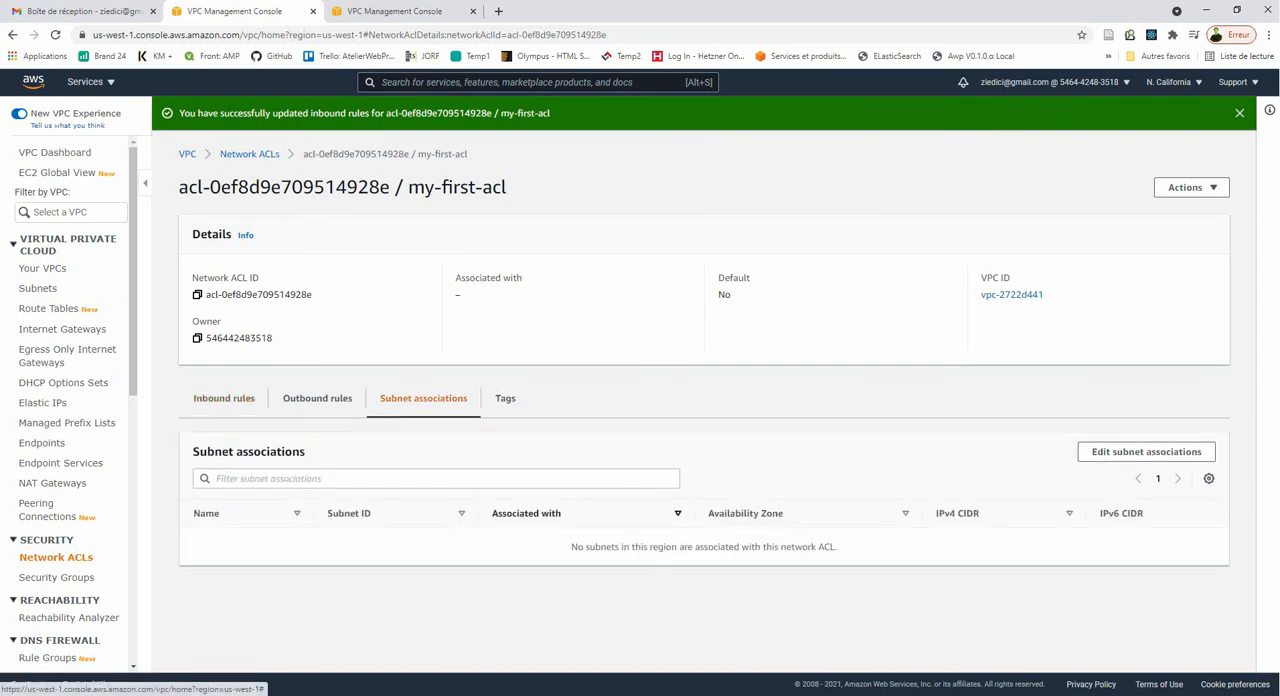
click(1146, 451)
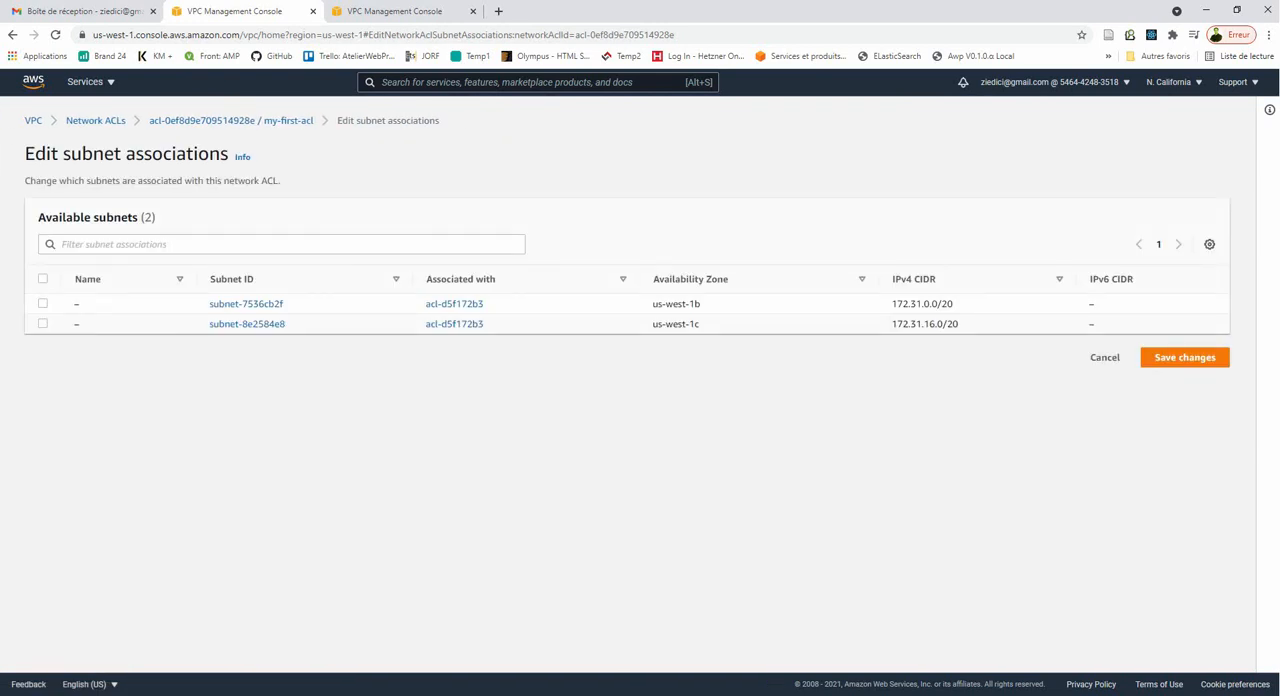
click(42, 303)
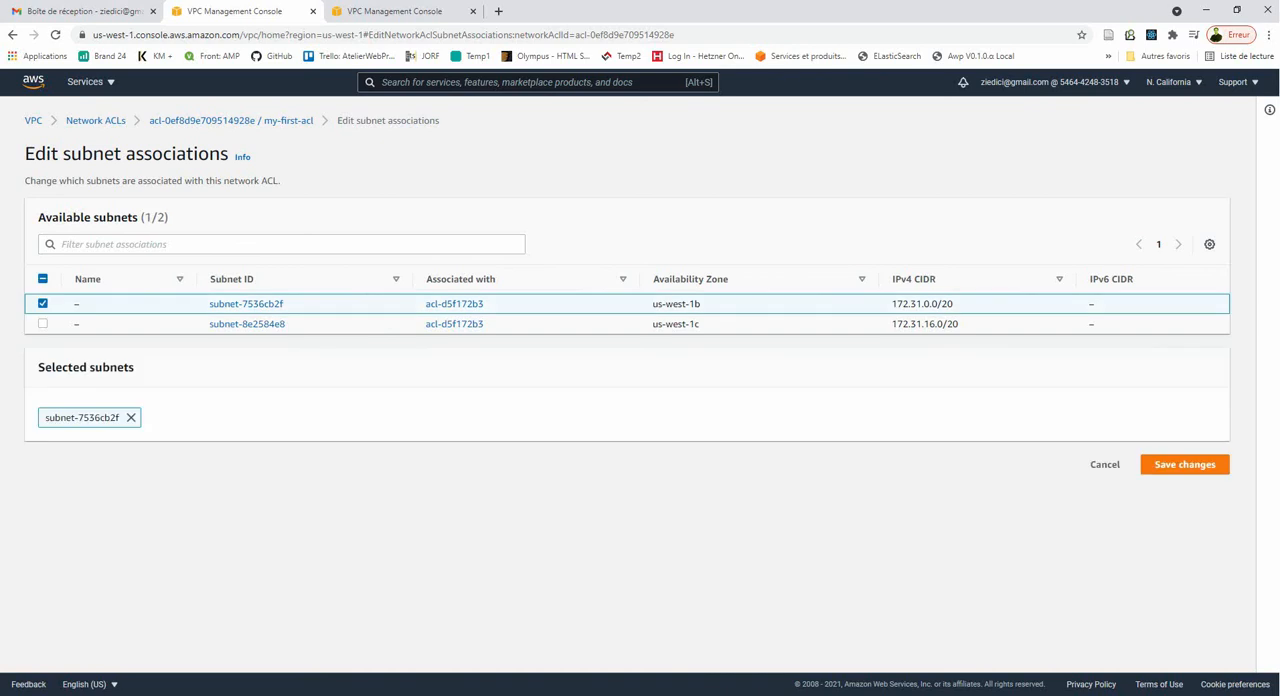
click(42, 323)
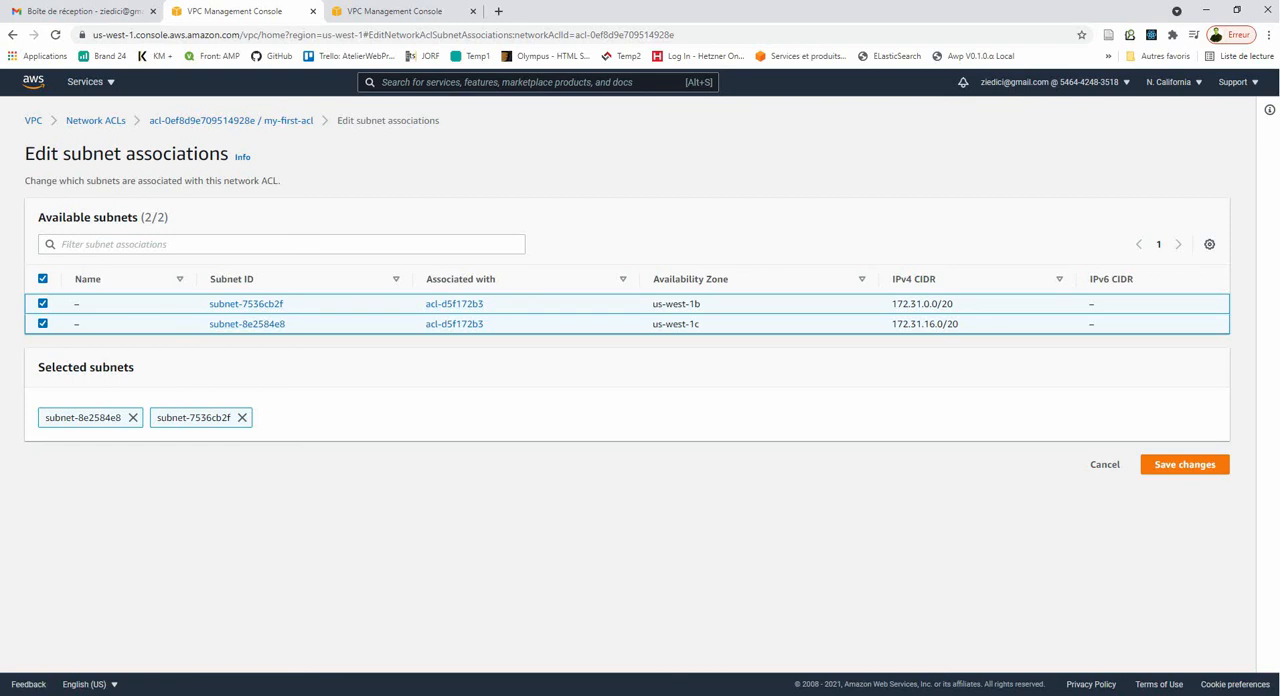
click(1185, 464)
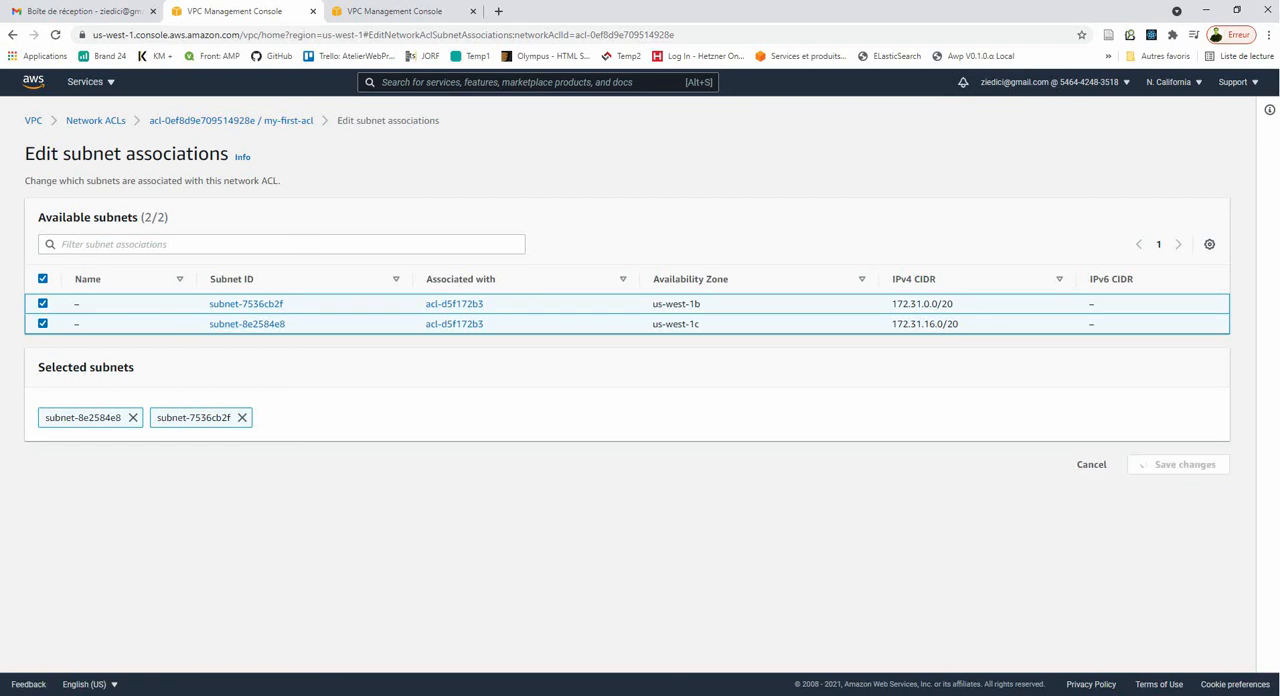